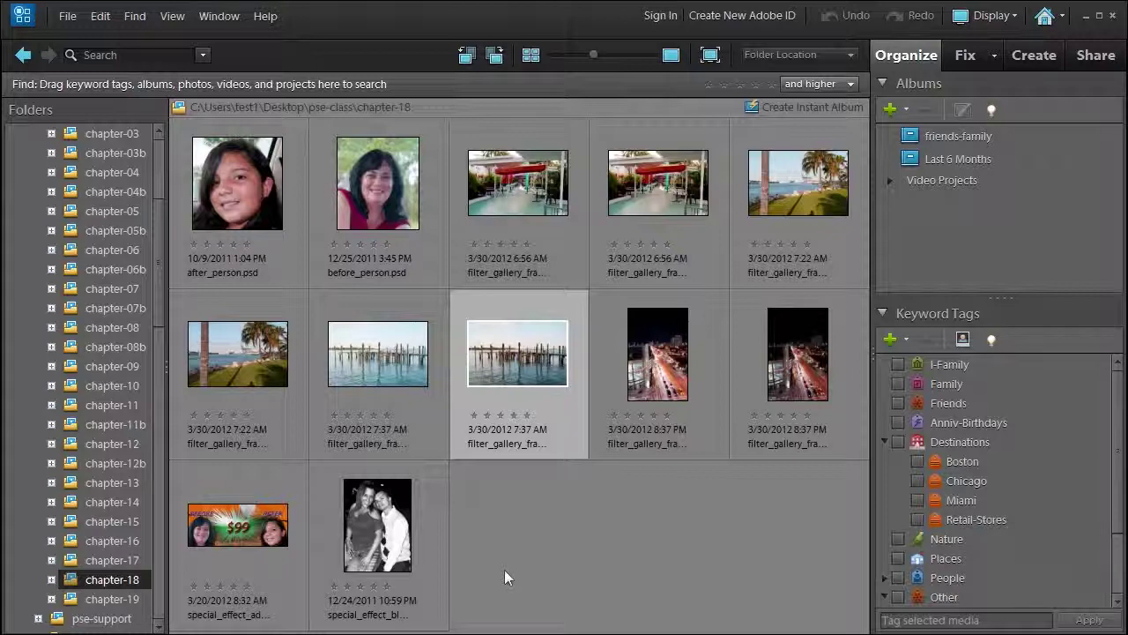
Open filter_gallery_frames-3.NEF from the Organizer in the Editor through Camera Raw.
right_click(509, 365)
left_click(549, 40)
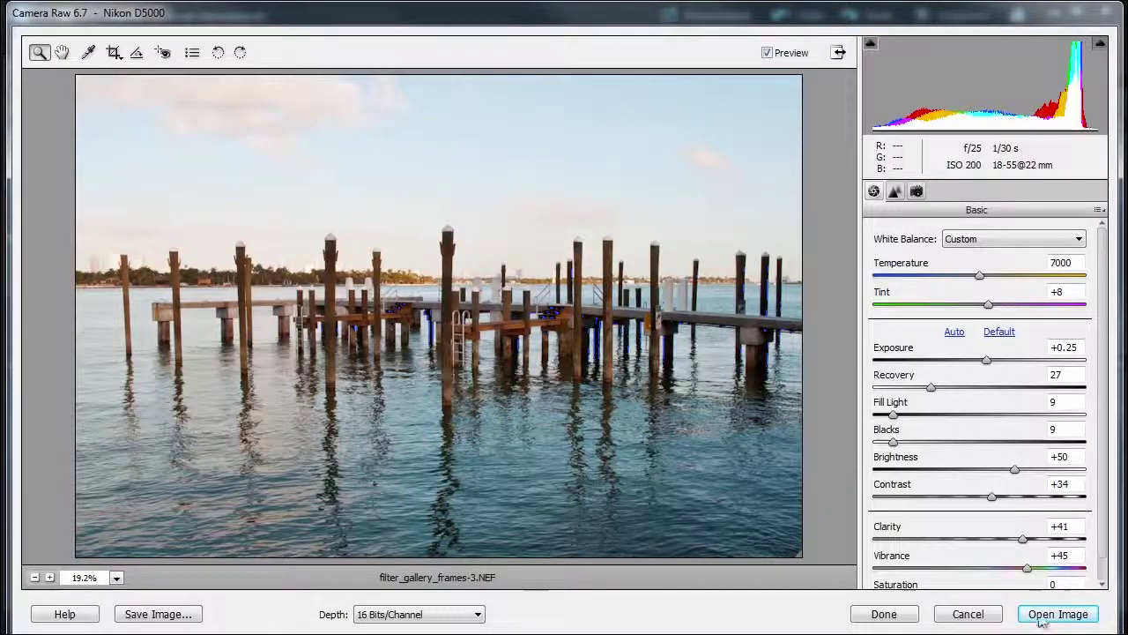
left_click(1046, 617)
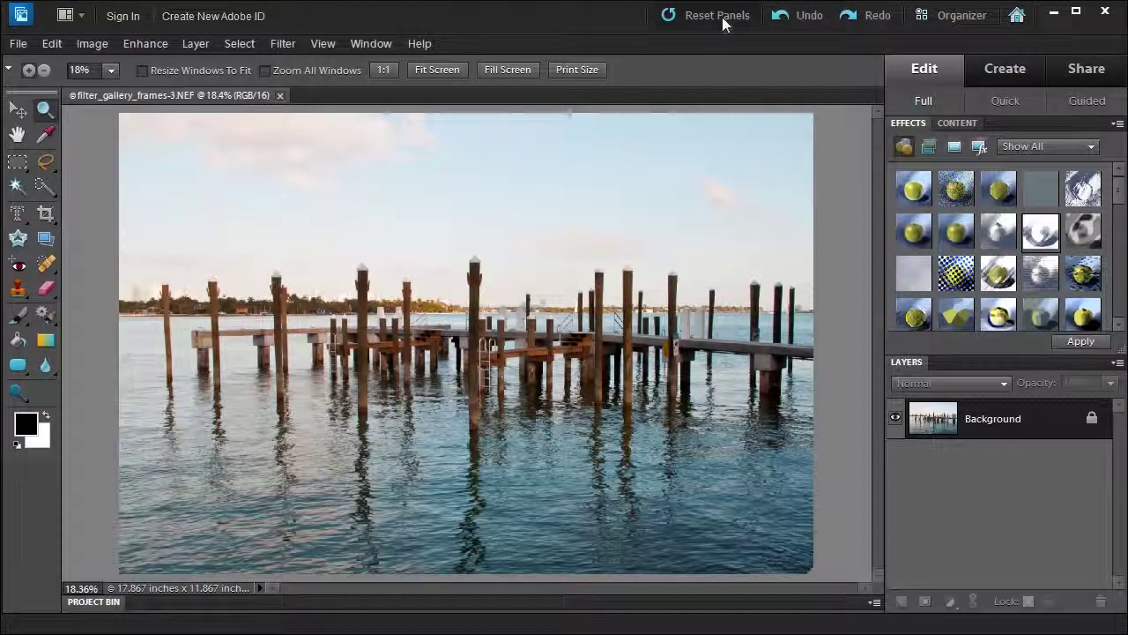
left_click(722, 16)
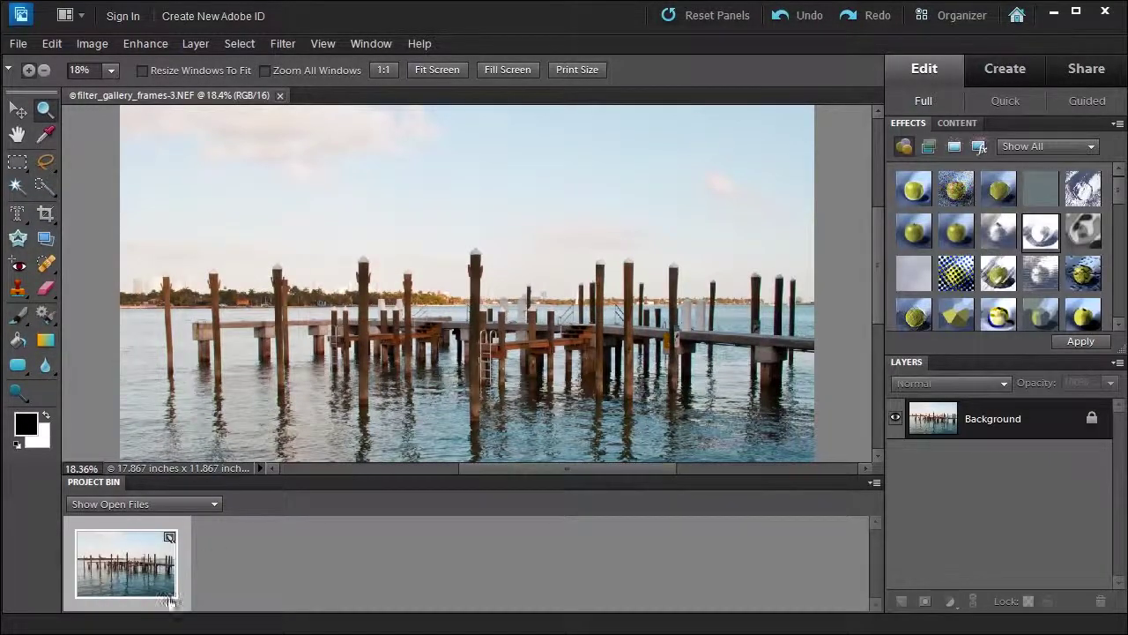
left_click(92, 482)
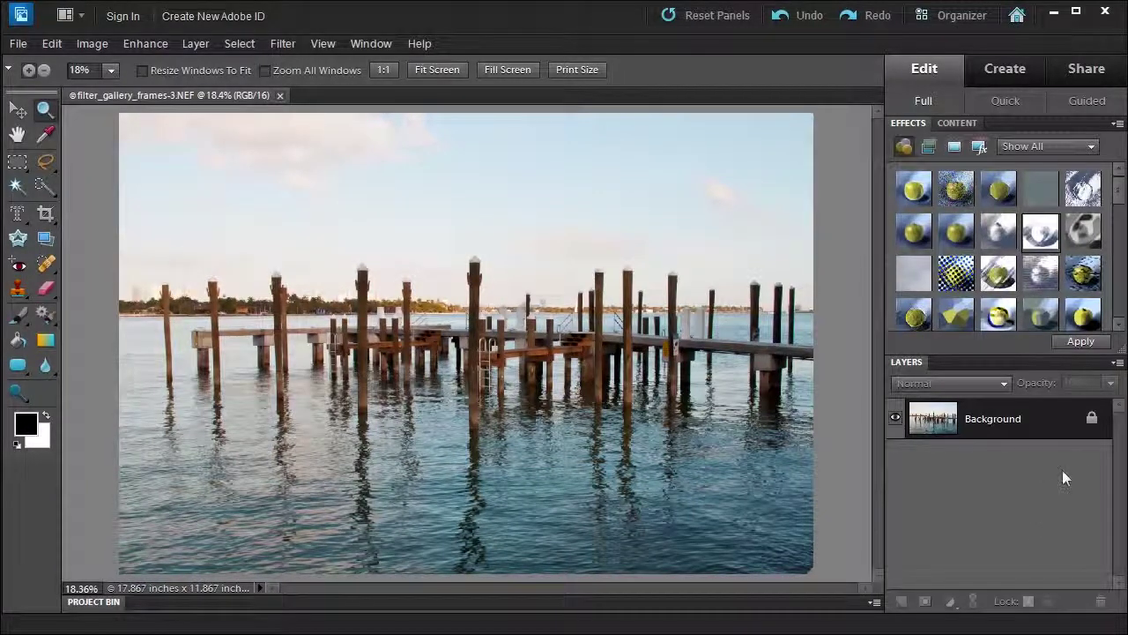
Convert the photo to 8 bits, rename the Background 'original', and duplicate it as 'original copy'.
left_click(1092, 421)
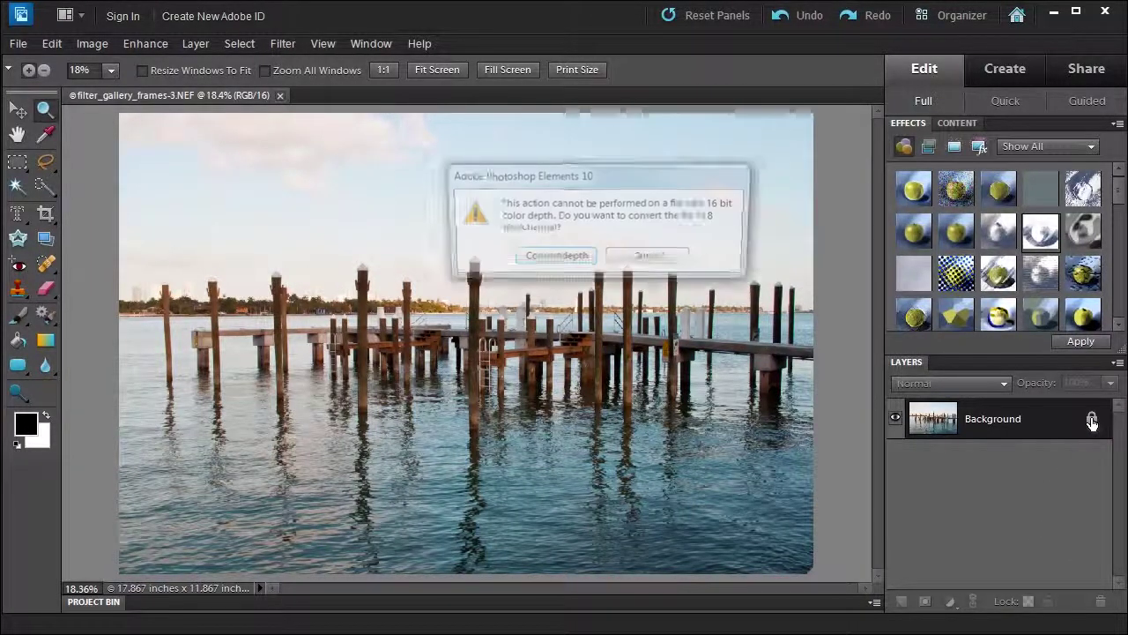
left_click(552, 259)
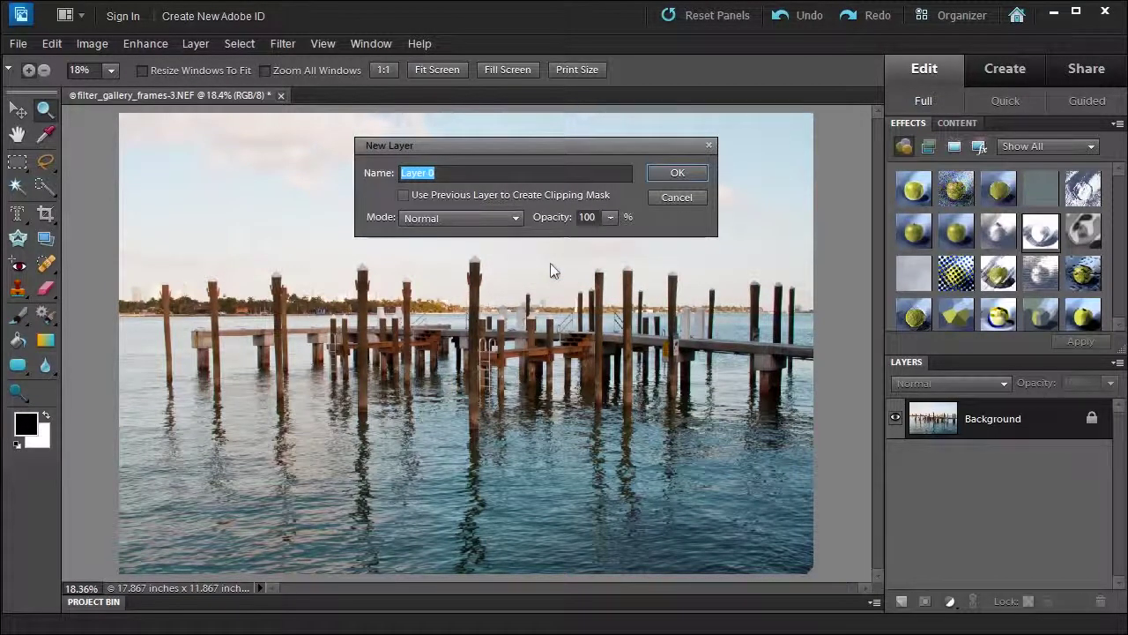
type("original")
left_click(675, 173)
key("ctrl+j")
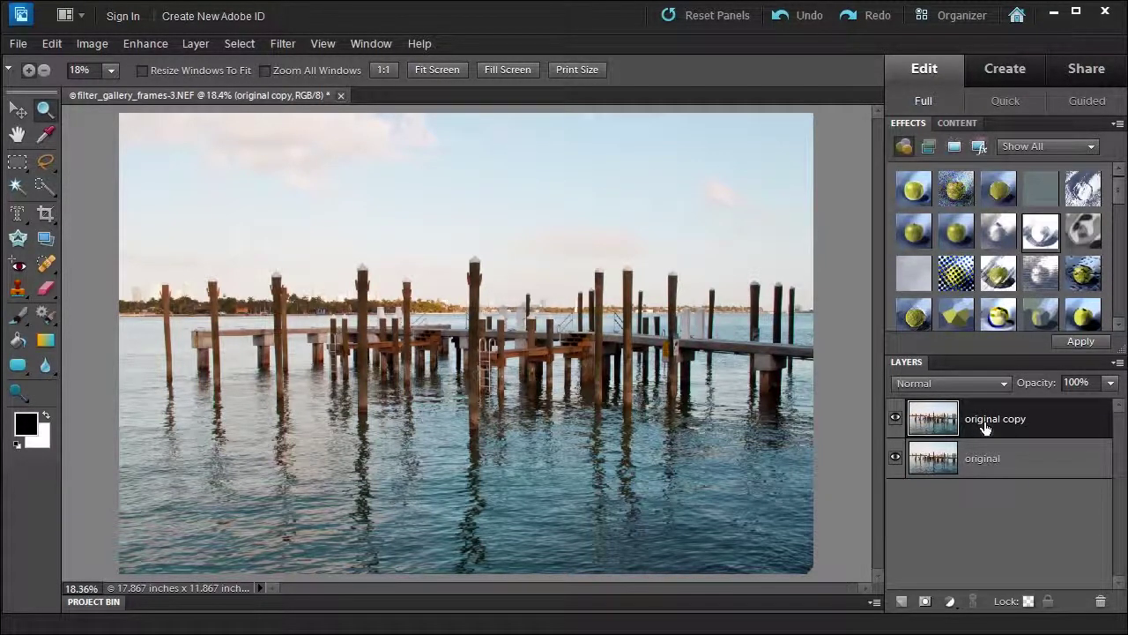
left_click(927, 148)
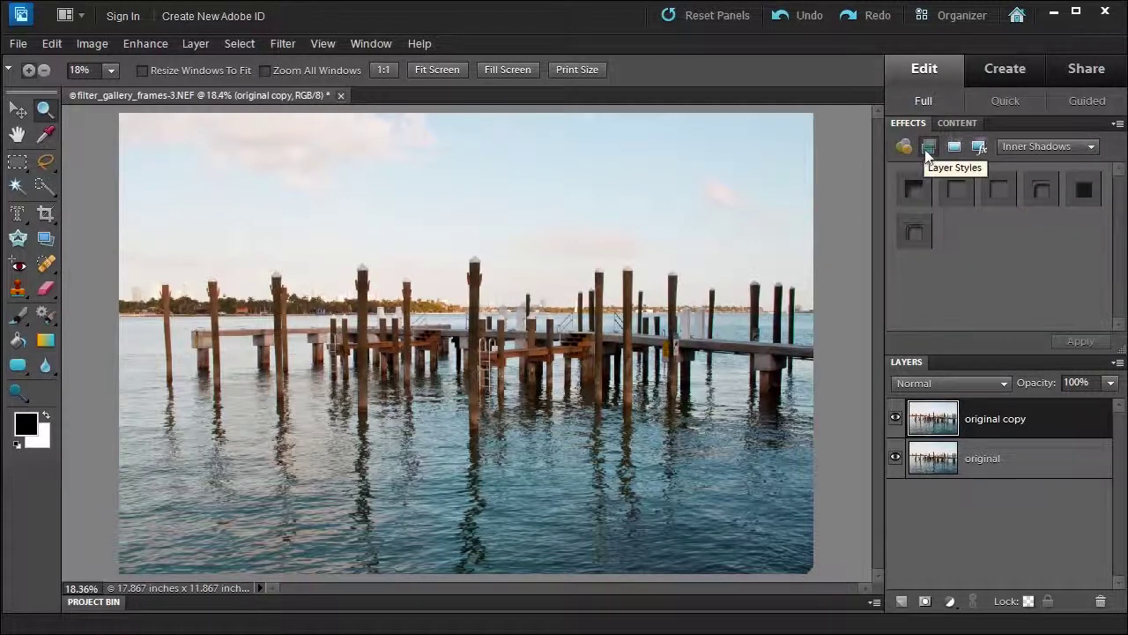
left_click(953, 148)
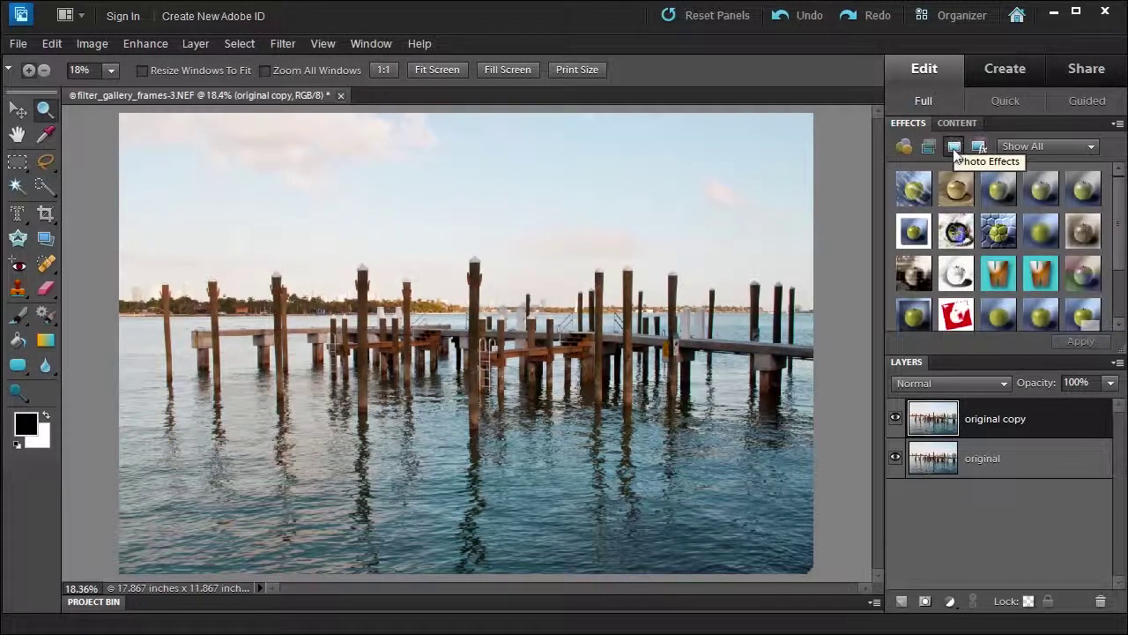
left_click(1022, 147)
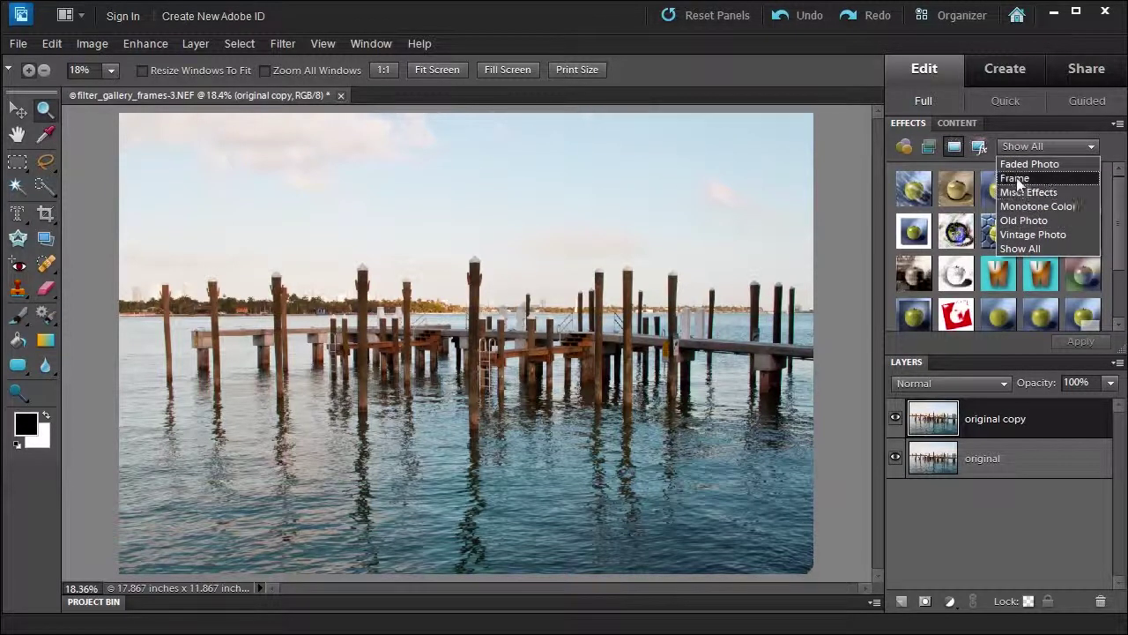
left_click(1017, 179)
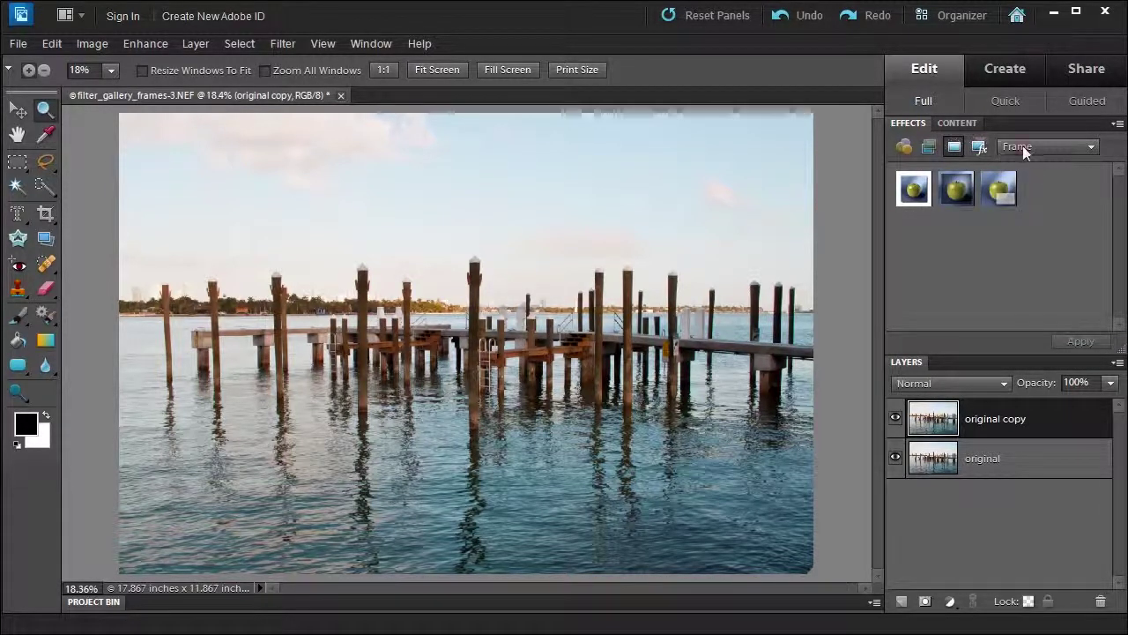
left_click(1022, 145)
left_click(1027, 248)
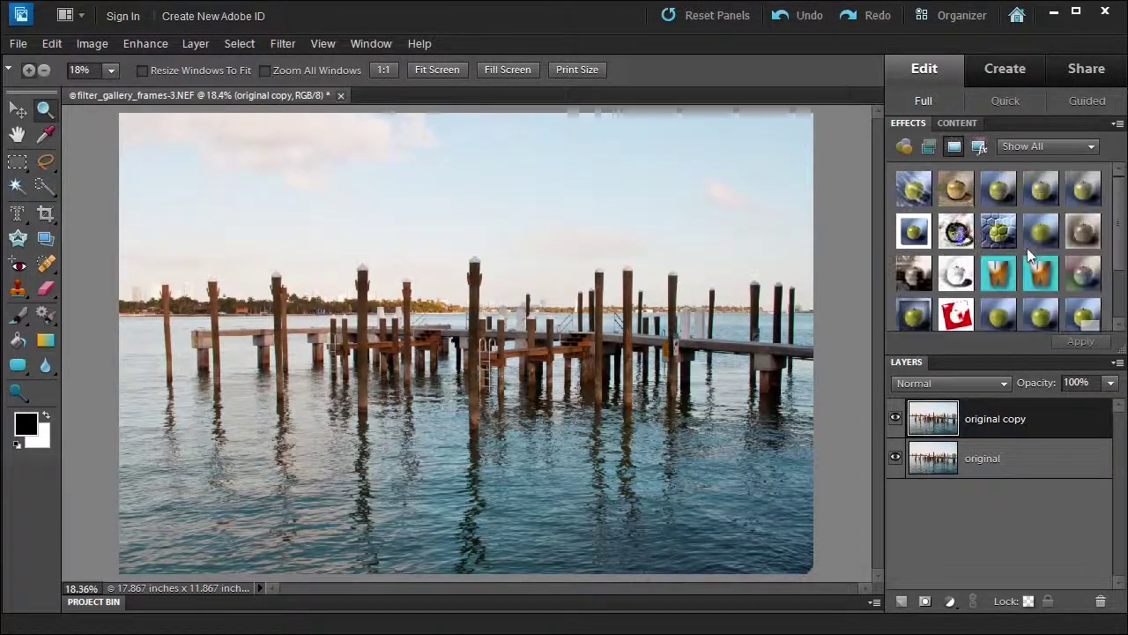
left_click(904, 146)
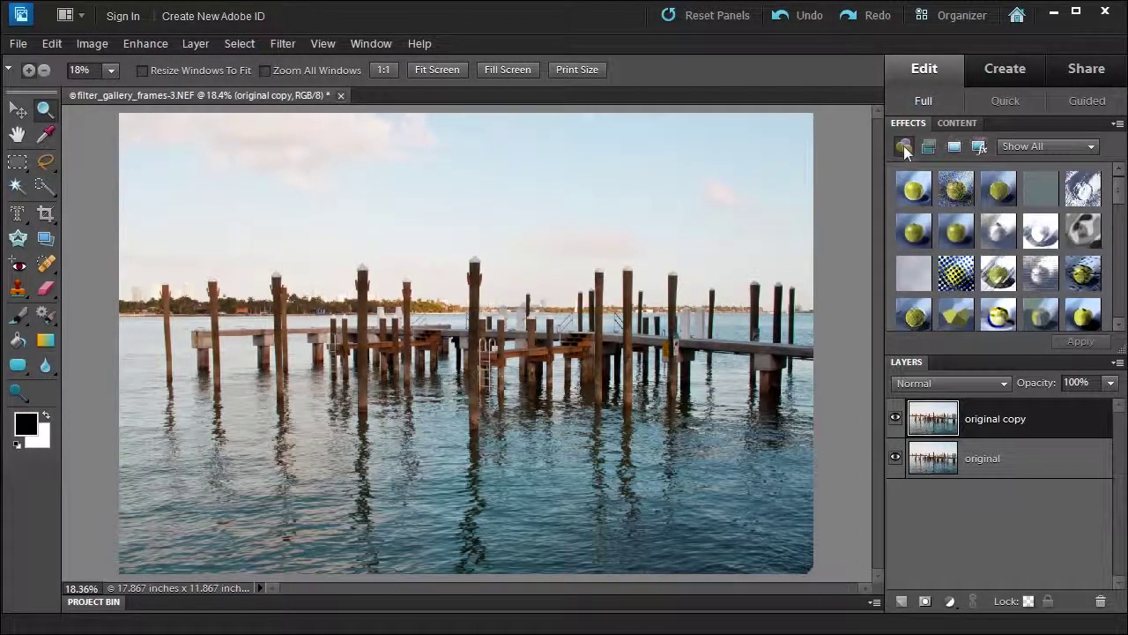
Apply the Charcoal filter to 'original copy' and reduce its opacity to 67%.
left_click(1041, 233)
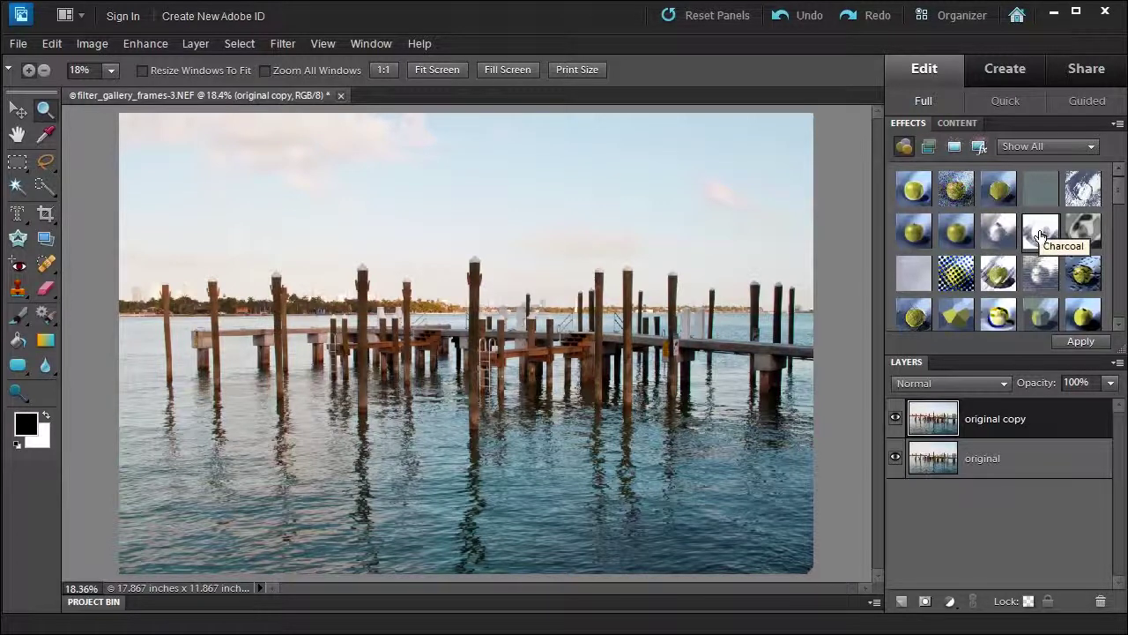
double_click(1039, 249)
left_click(1037, 233)
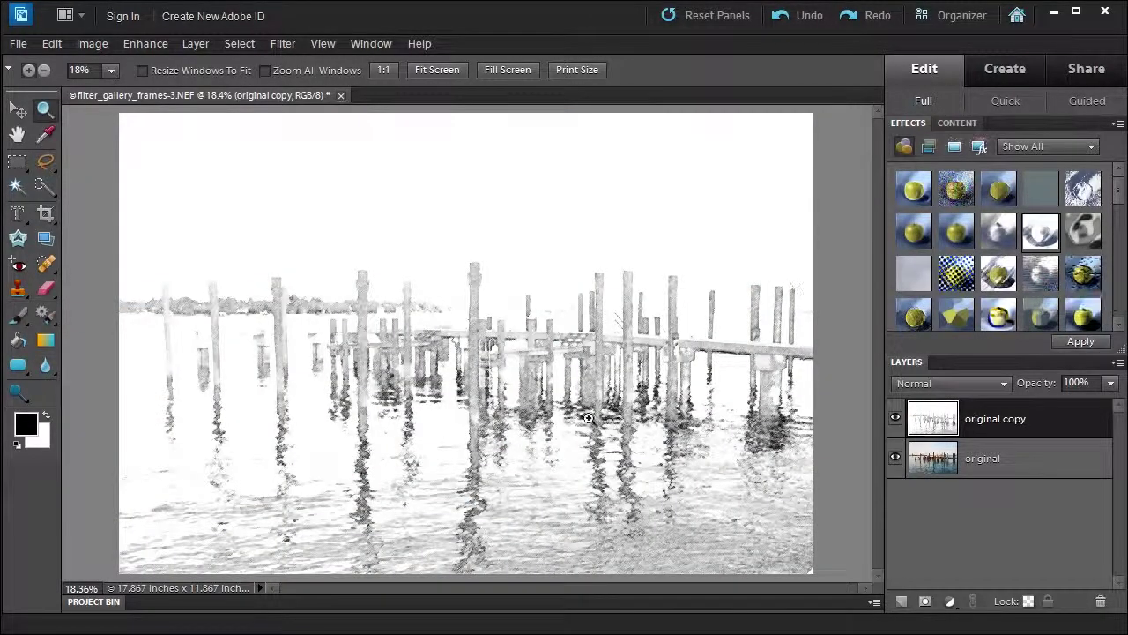
left_click_drag(1043, 391, 1020, 392)
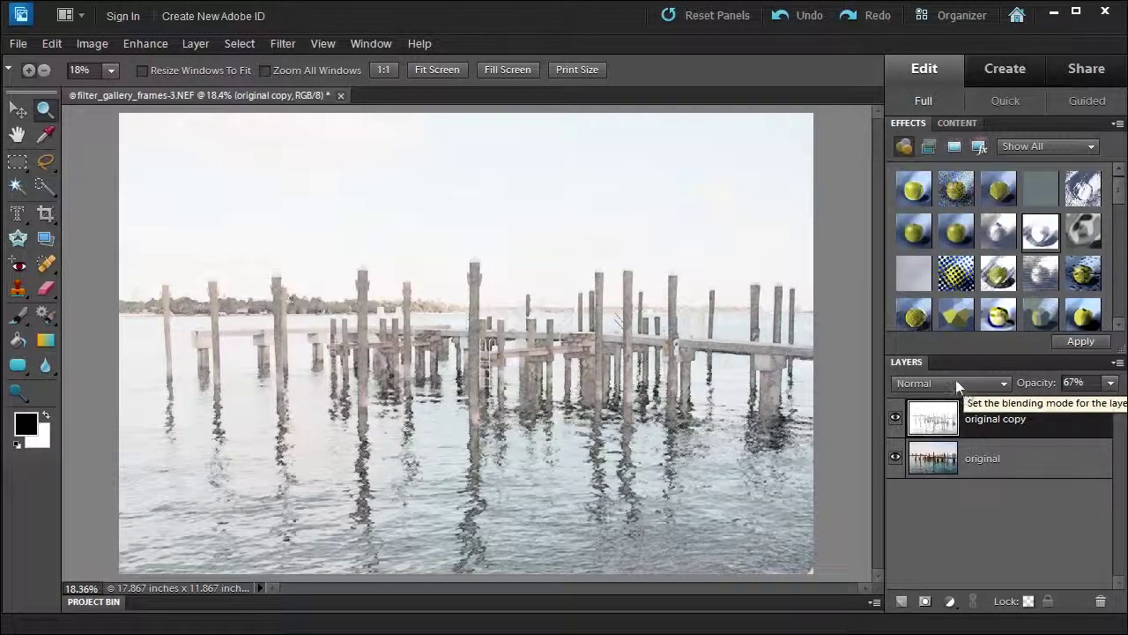
Undo the opacity change and Charcoal filter, then apply the Low inner shadow style to 'original copy'.
left_click(809, 13)
left_click(809, 13)
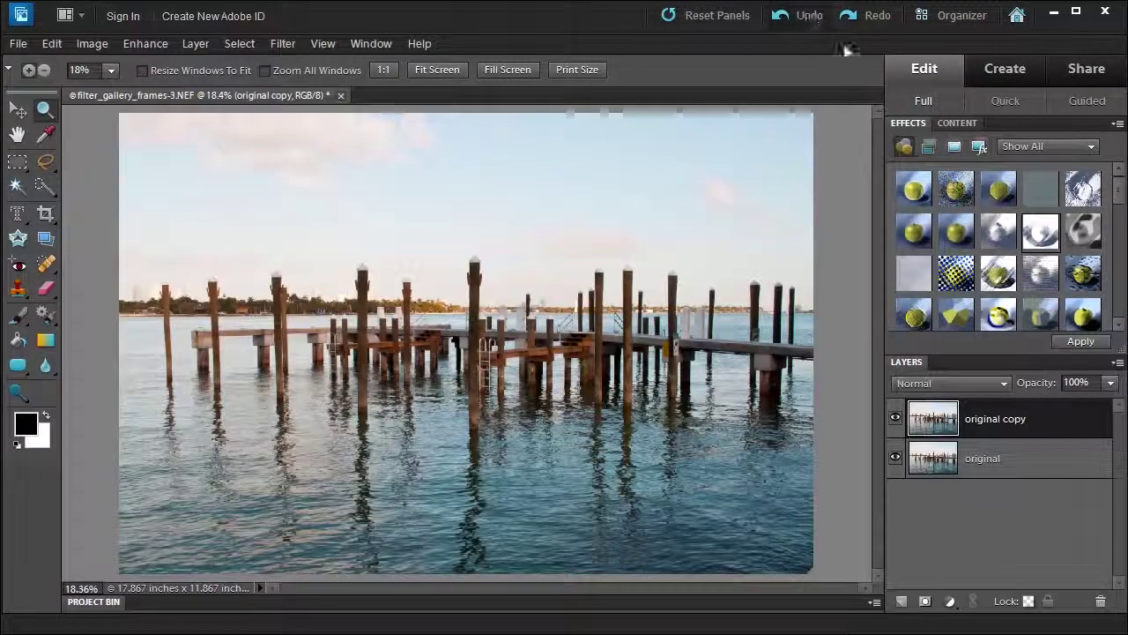
left_click(928, 147)
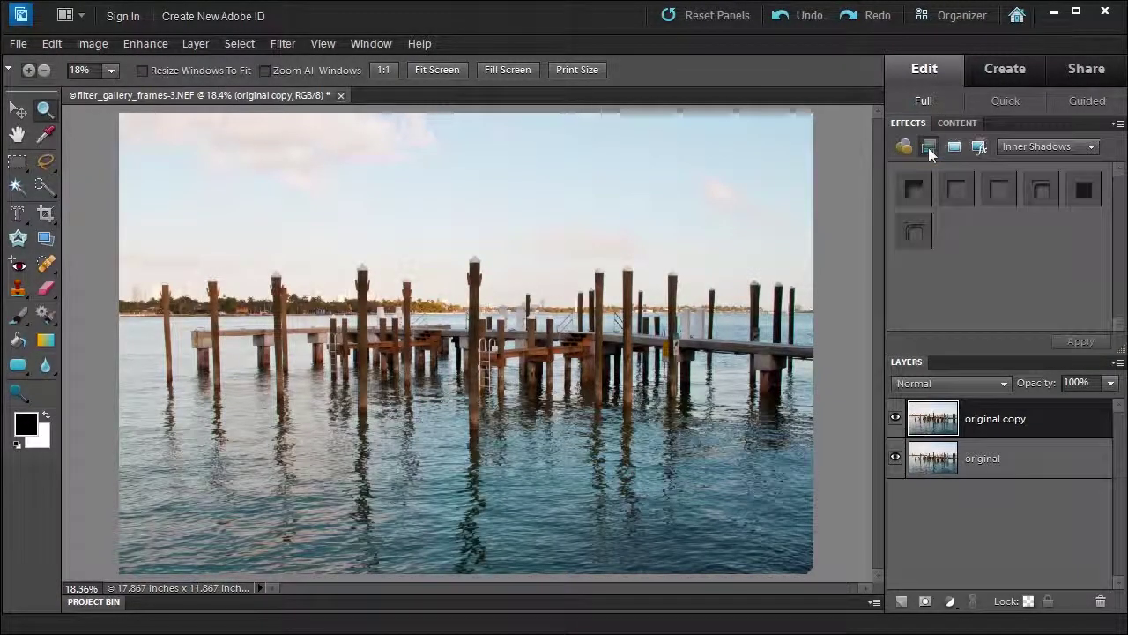
double_click(959, 193)
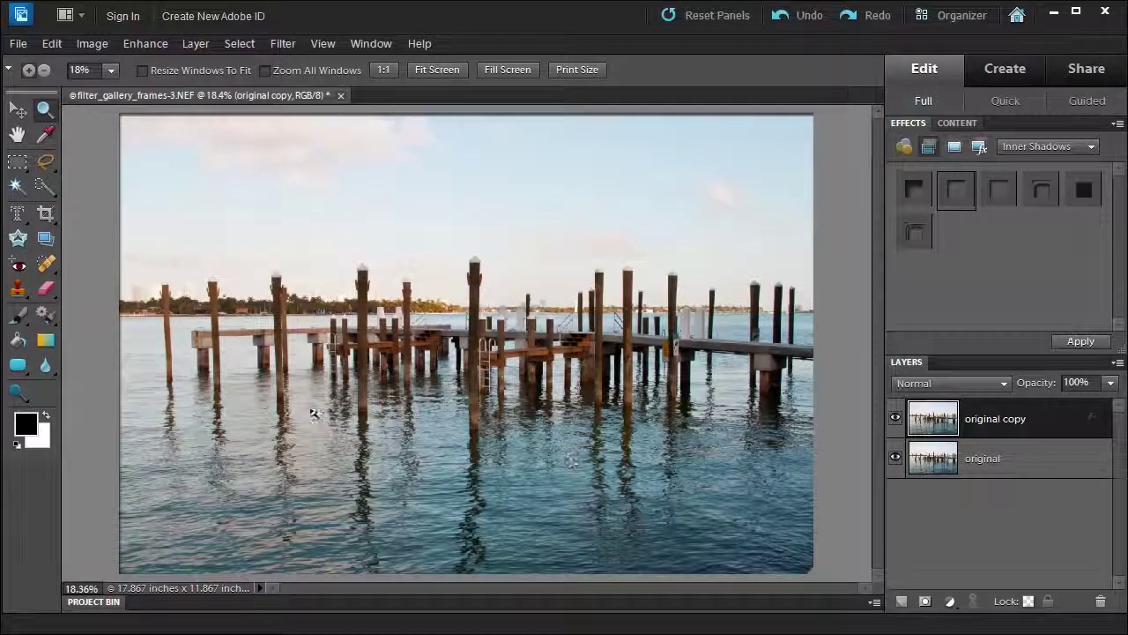
left_click(46, 289)
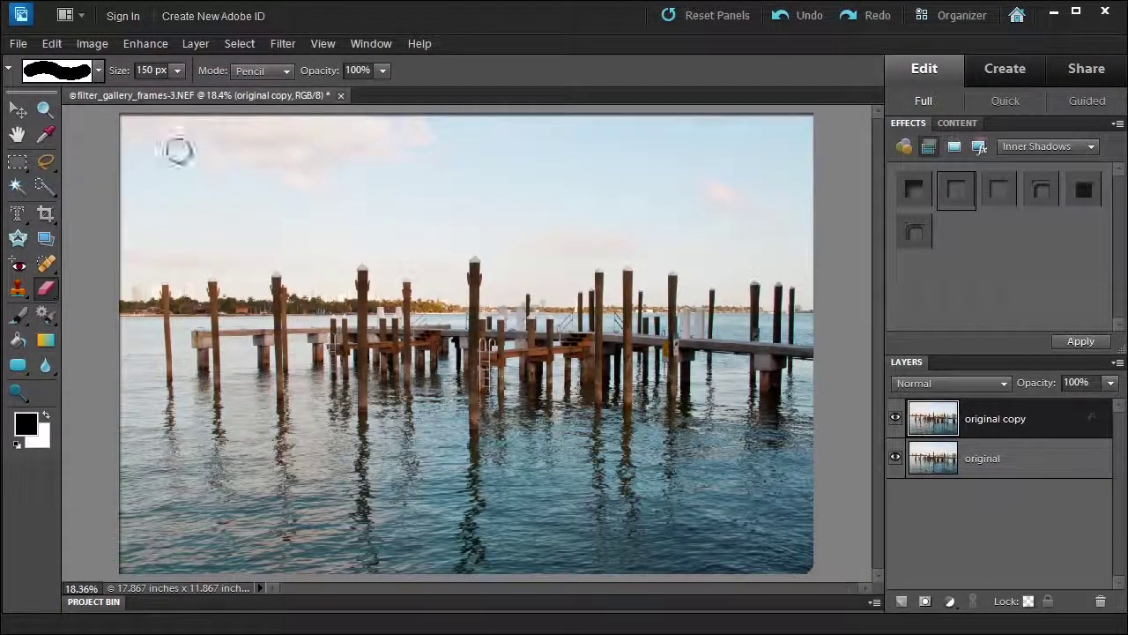
mouse_move(118, 126)
left_mouse_down()
mouse_move(394, 122)
mouse_move(394, 150)
mouse_move(334, 167)
mouse_move(329, 200)
mouse_move(257, 166)
mouse_move(219, 170)
mouse_move(118, 141)
mouse_move(370, 141)
mouse_move(335, 156)
mouse_move(246, 150)
left_mouse_up()
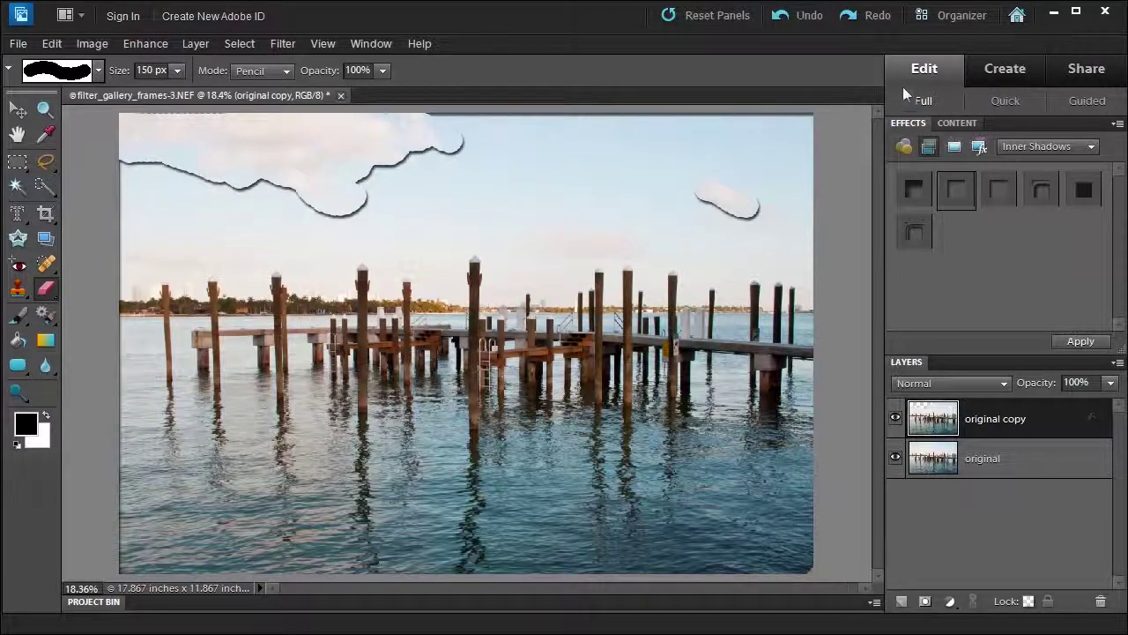
left_click(815, 19)
left_click(814, 20)
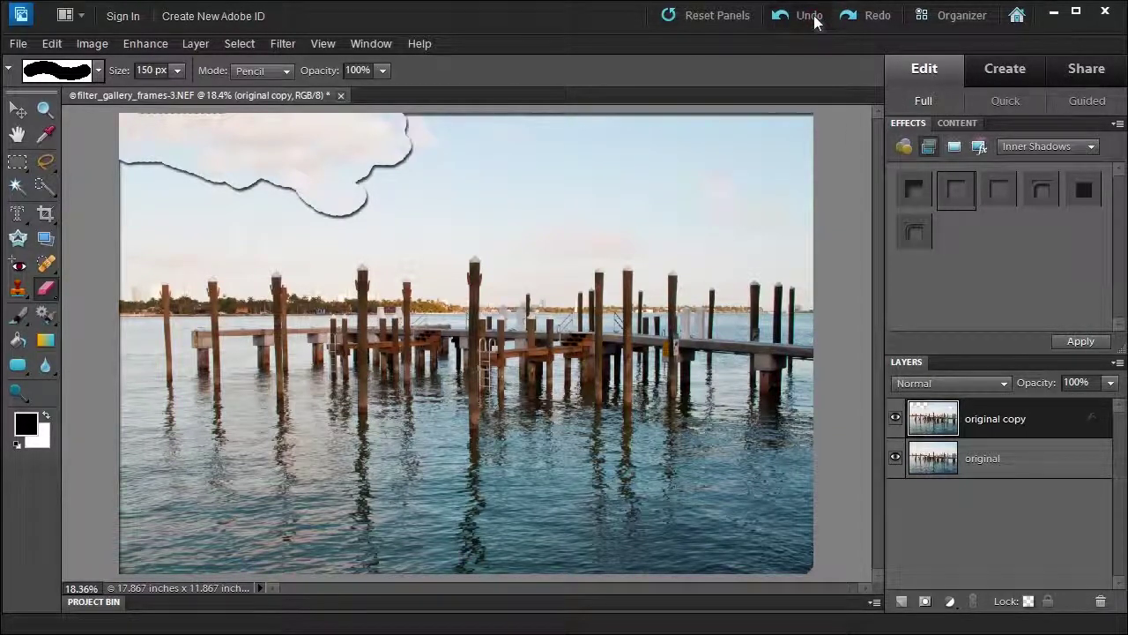
left_click(814, 19)
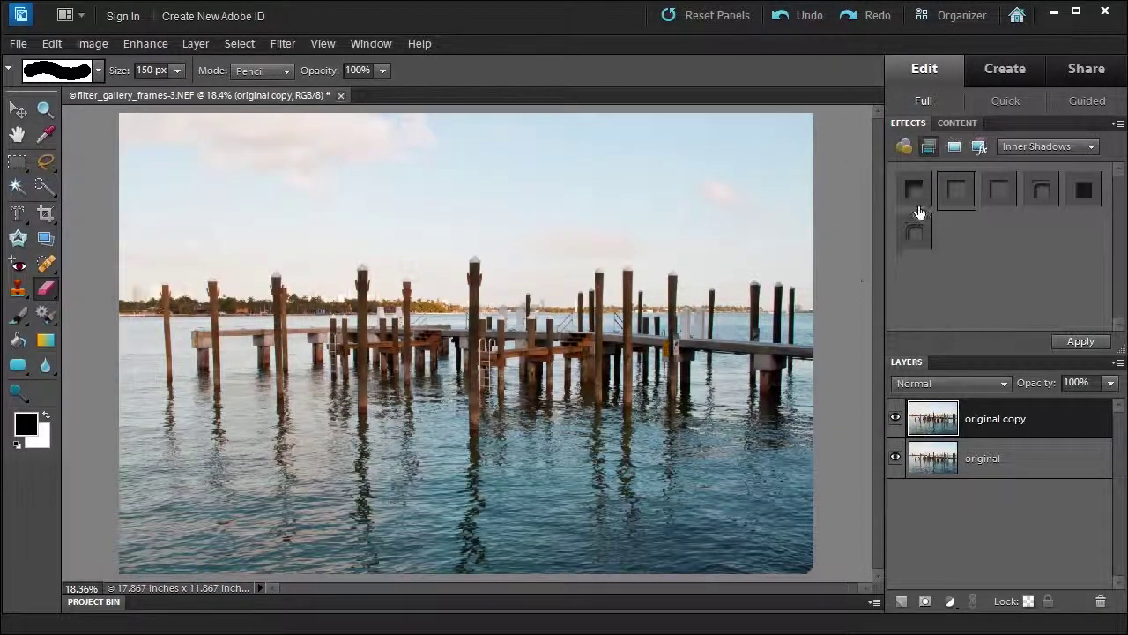
Try the Tint Sepia photo effect on the pier photo, then undo it.
left_click(954, 146)
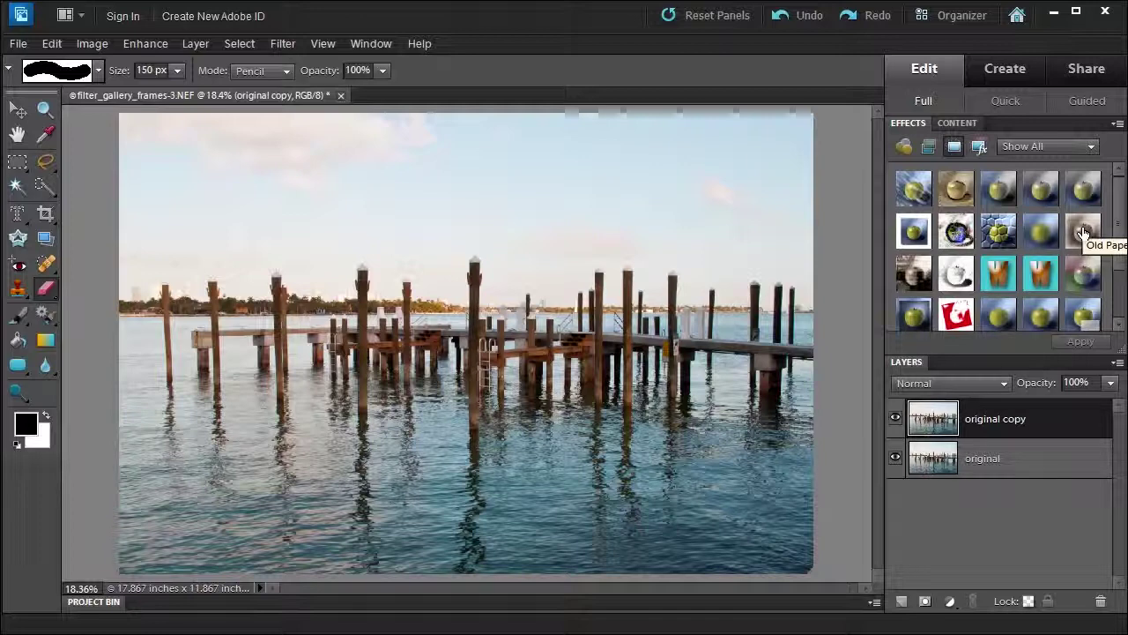
scroll(1115, 238, "down", 2)
scroll(1119, 277, "down", 1)
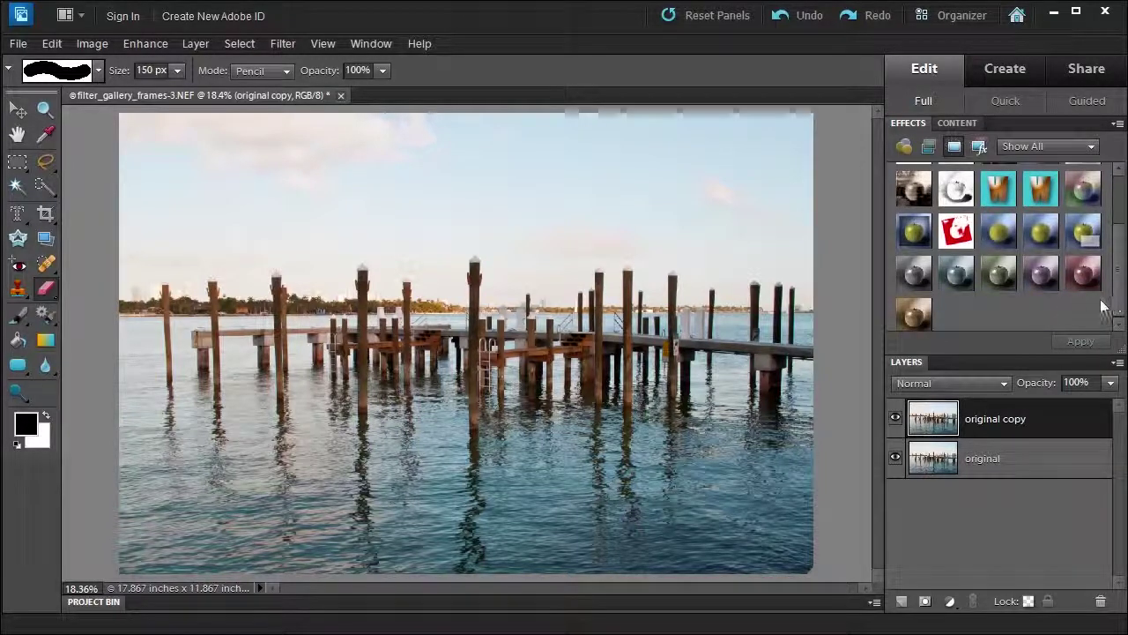
double_click(912, 316)
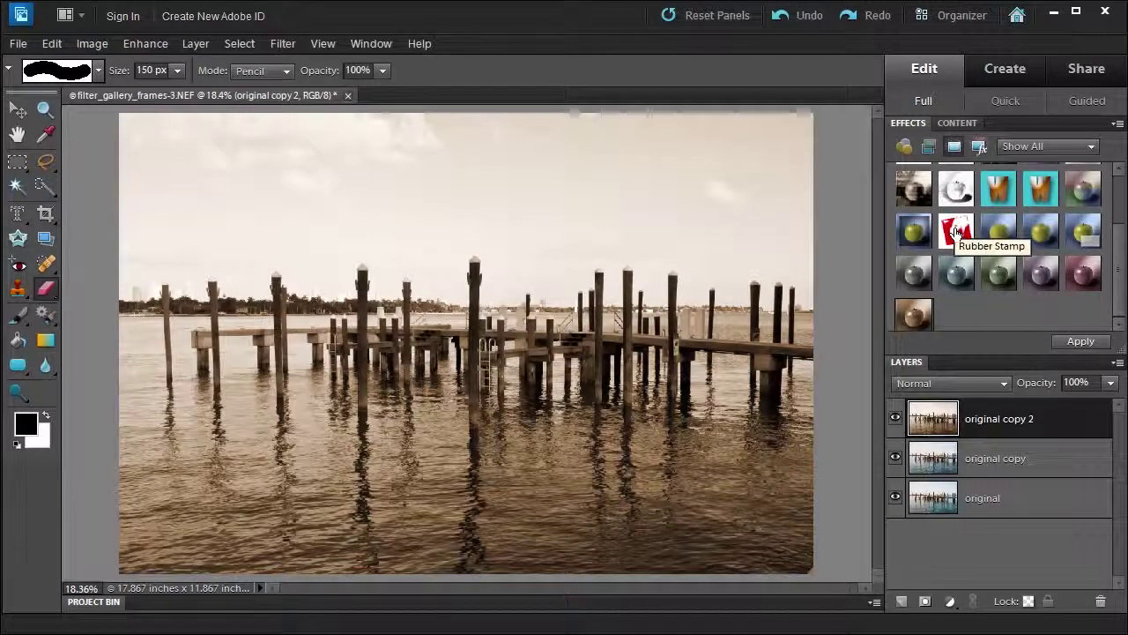
left_click(807, 17)
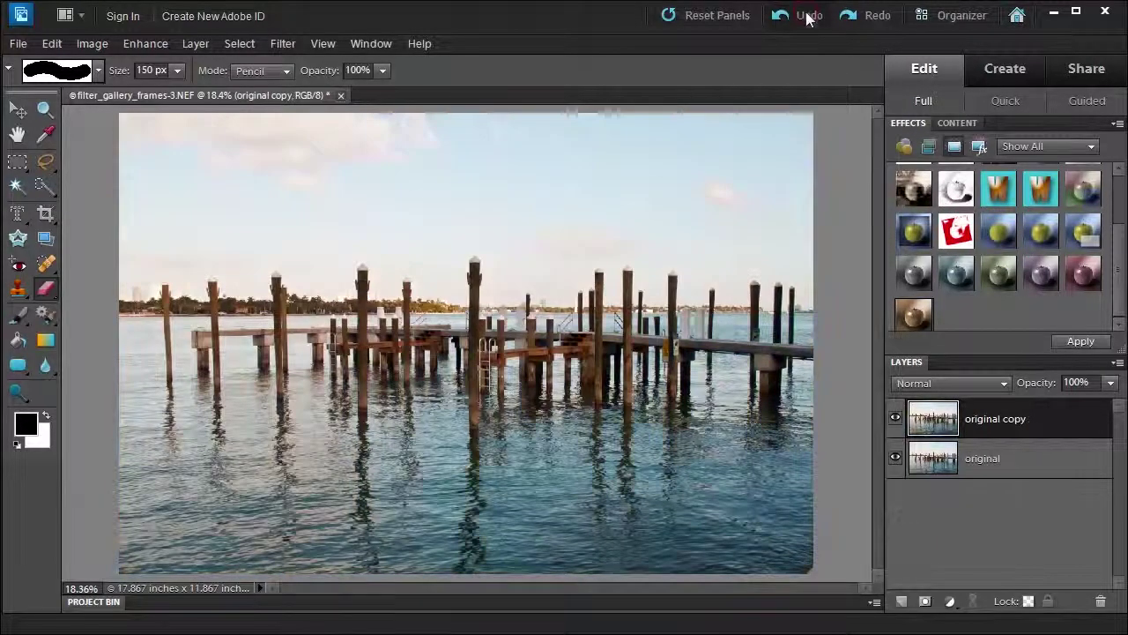
Apply the Rubber Stamp photo effect, merging the layers, and fit the image to the screen.
double_click(952, 230)
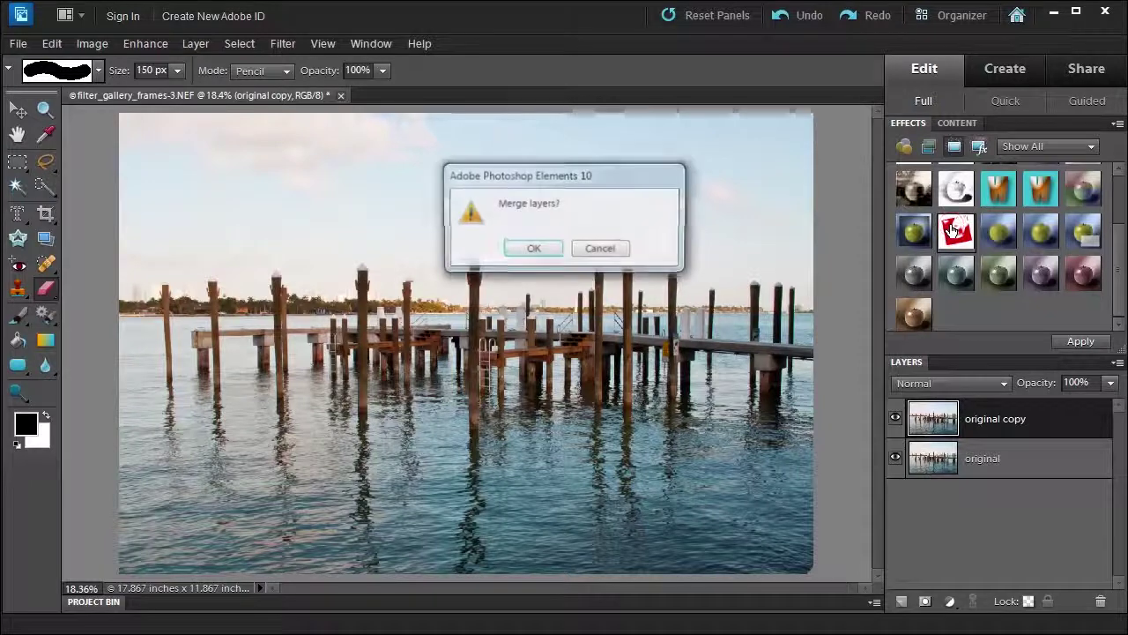
left_click(533, 252)
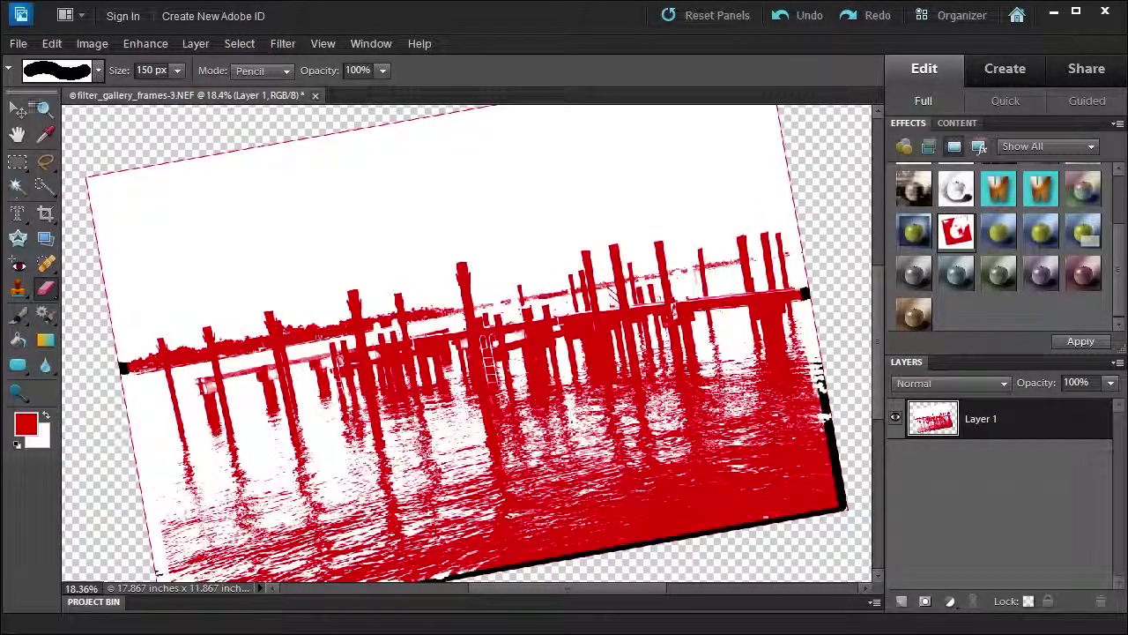
left_click(44, 108)
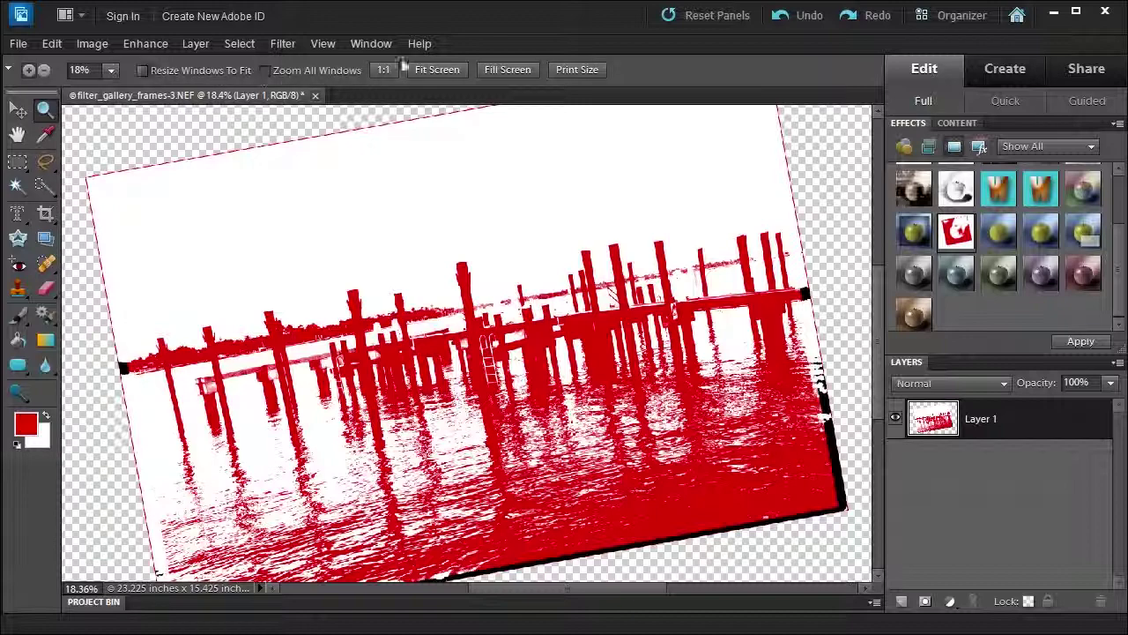
left_click(441, 69)
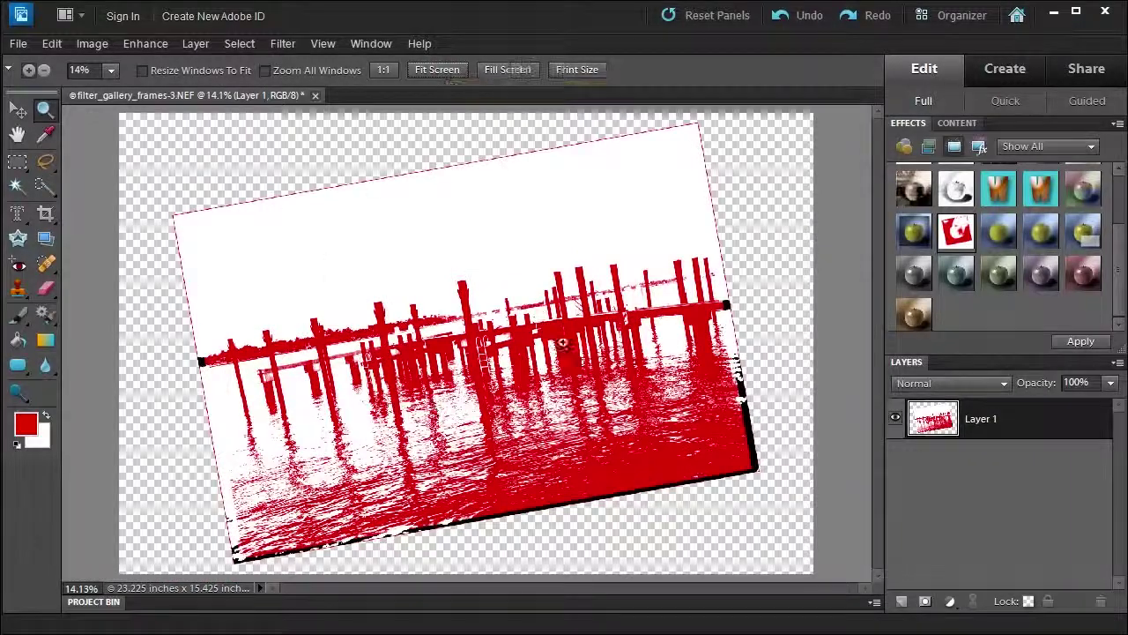